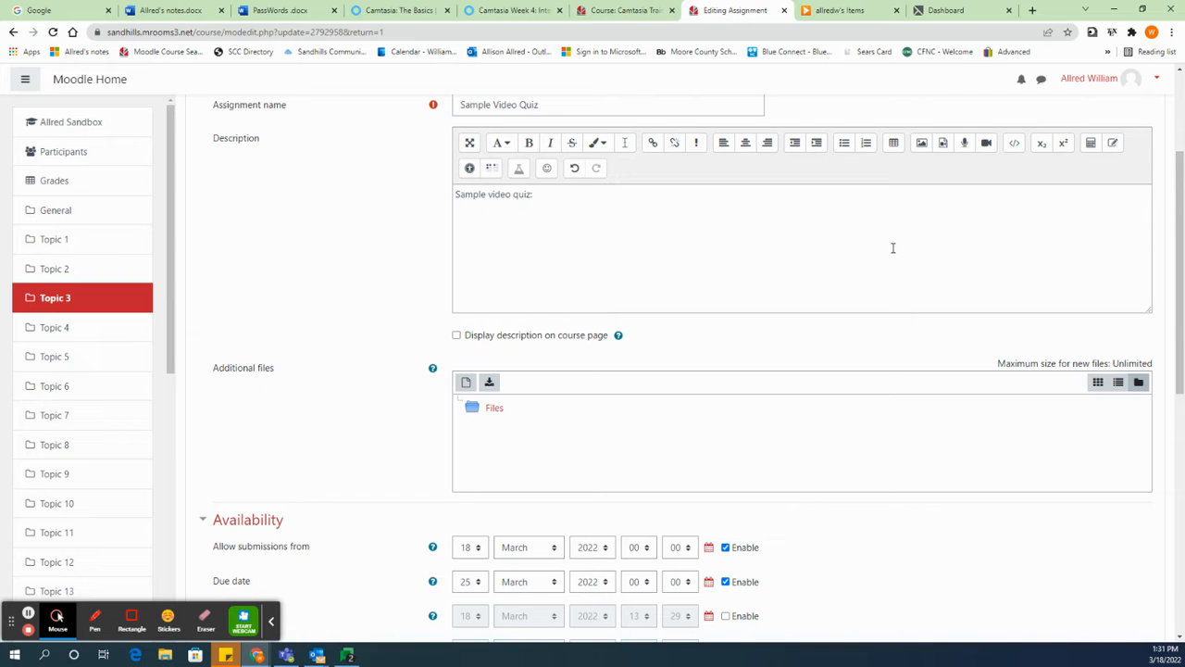
Place the cursor on the blank line below "Sample video quiz:" in the assignment description.
scroll(695, 254, up, 2)
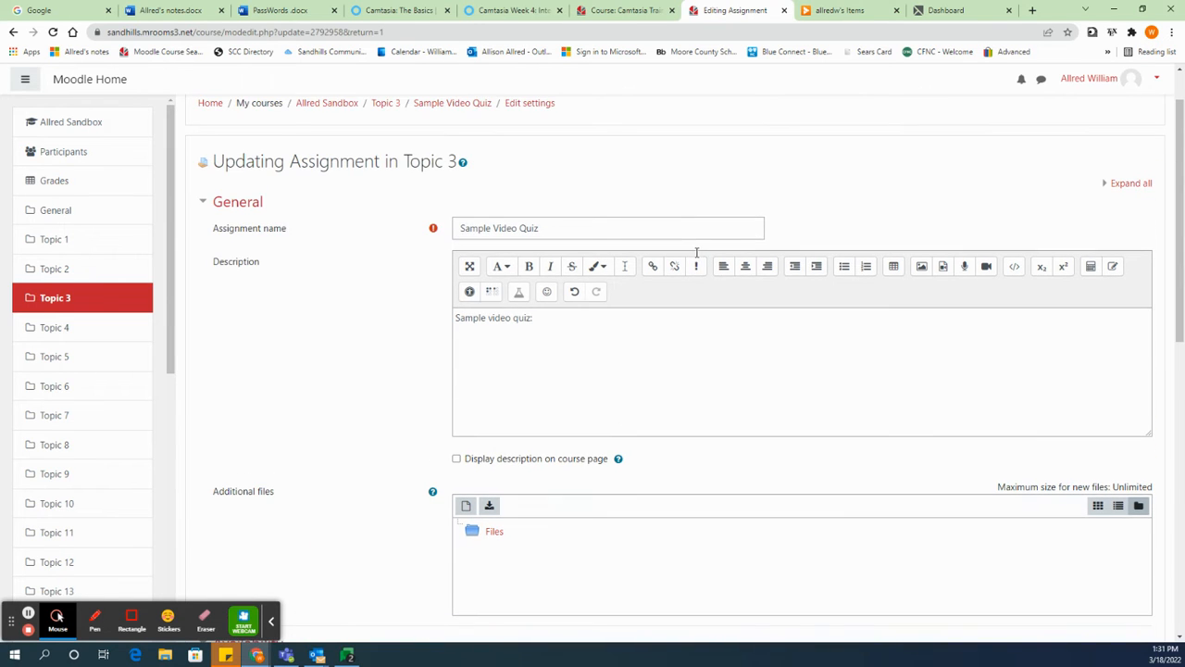
click(552, 335)
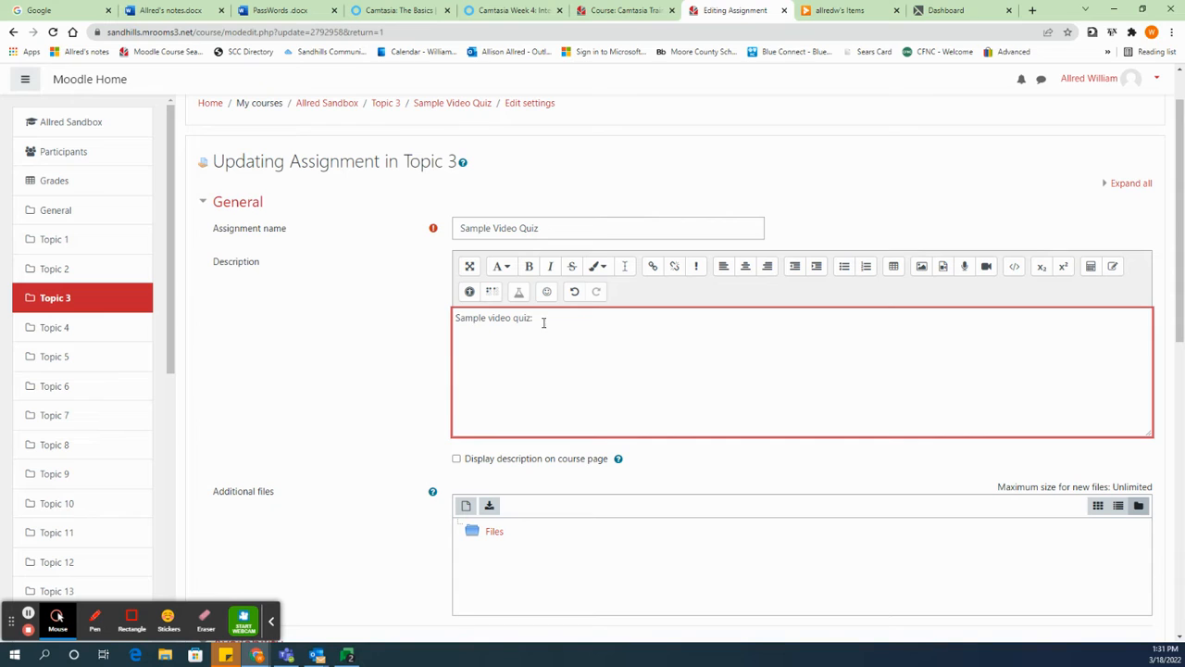
click(544, 323)
click(531, 345)
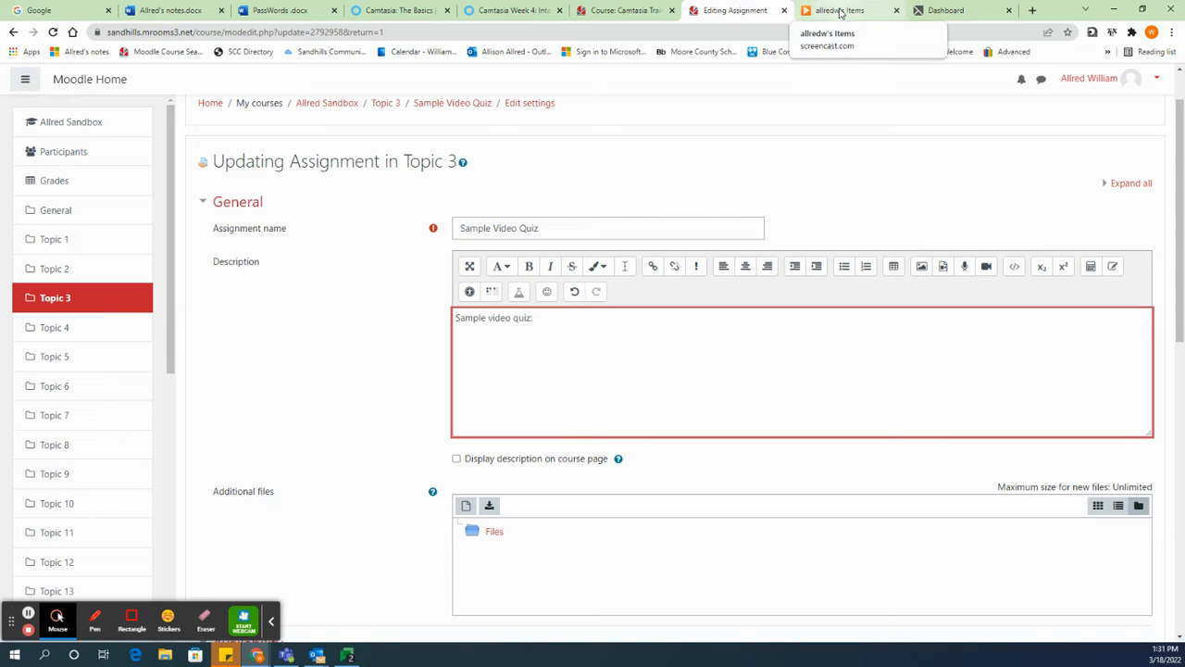
Switch to TechSmith Screencast and copy the Weather Quiz video's embed code from its sharing options.
click(841, 12)
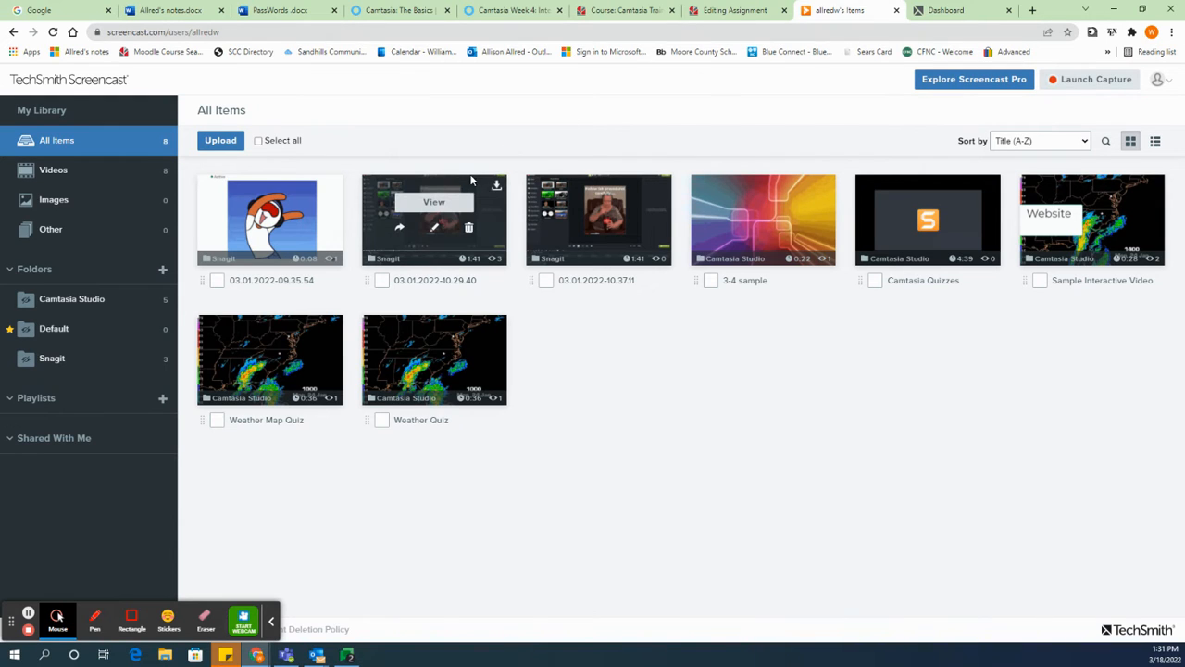
mouse_move(468, 341)
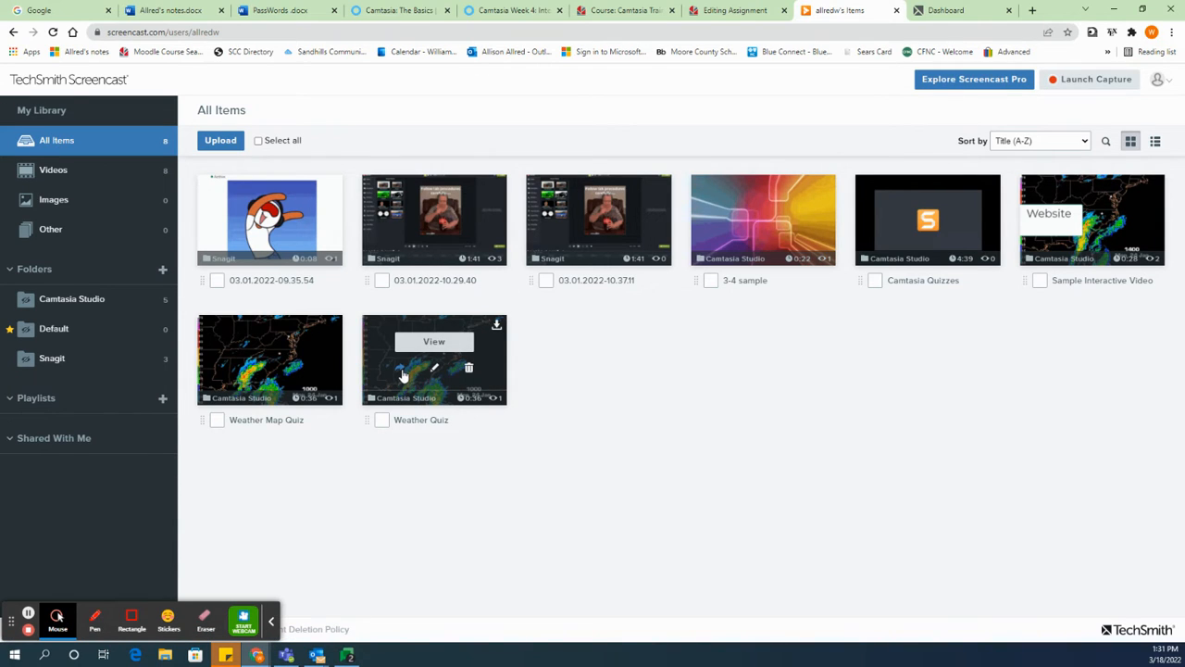
click(401, 371)
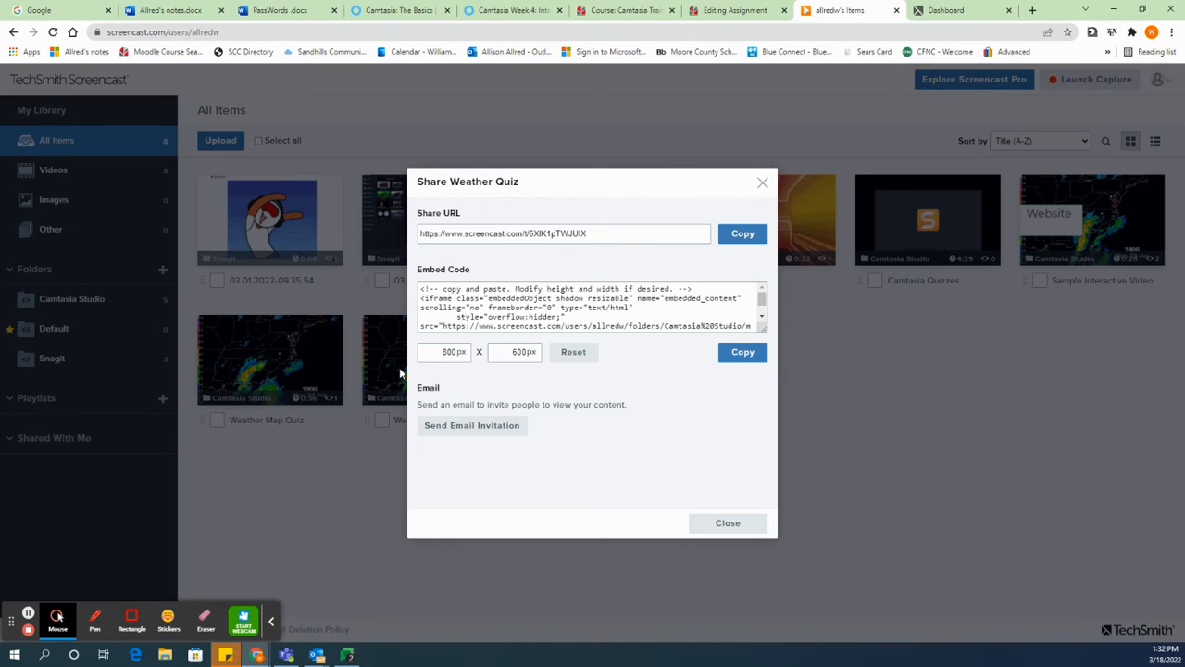
click(742, 239)
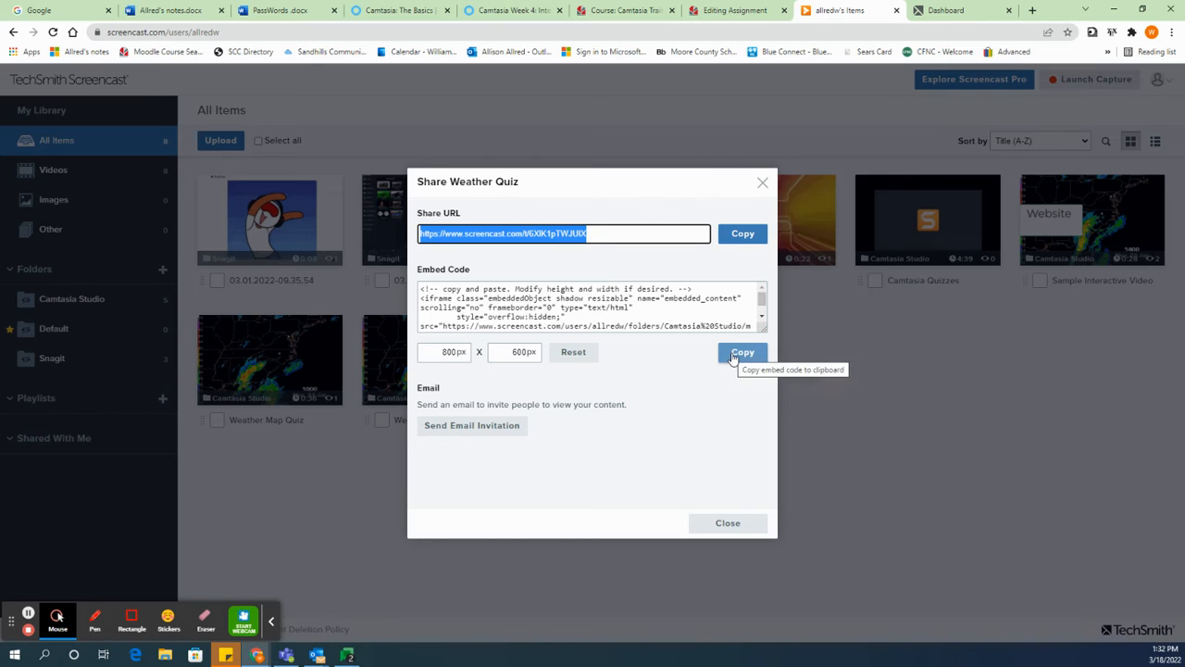
click(696, 328)
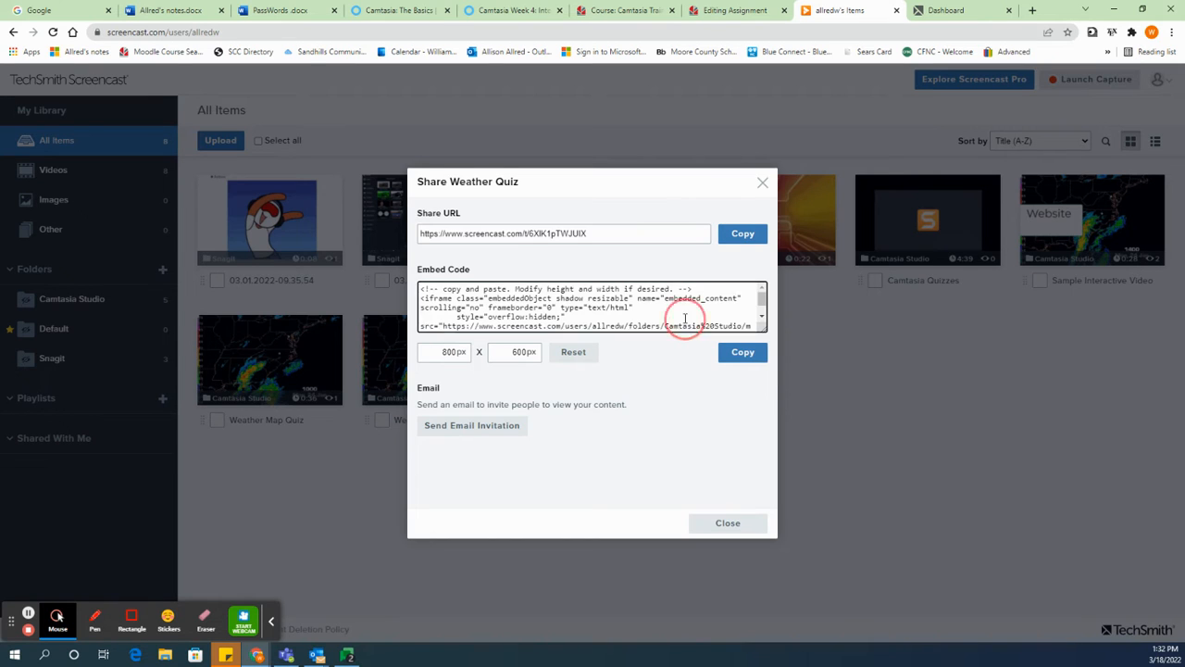
click(740, 353)
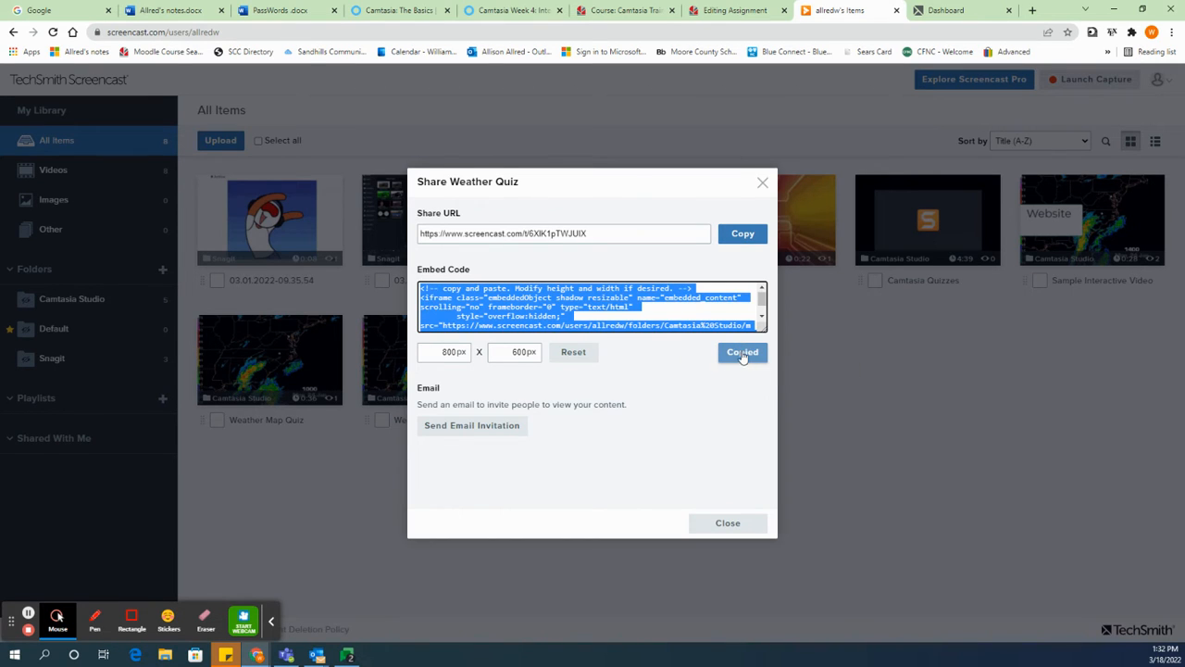
Return to the Moodle assignment being edited and show the description's HTML source.
click(724, 13)
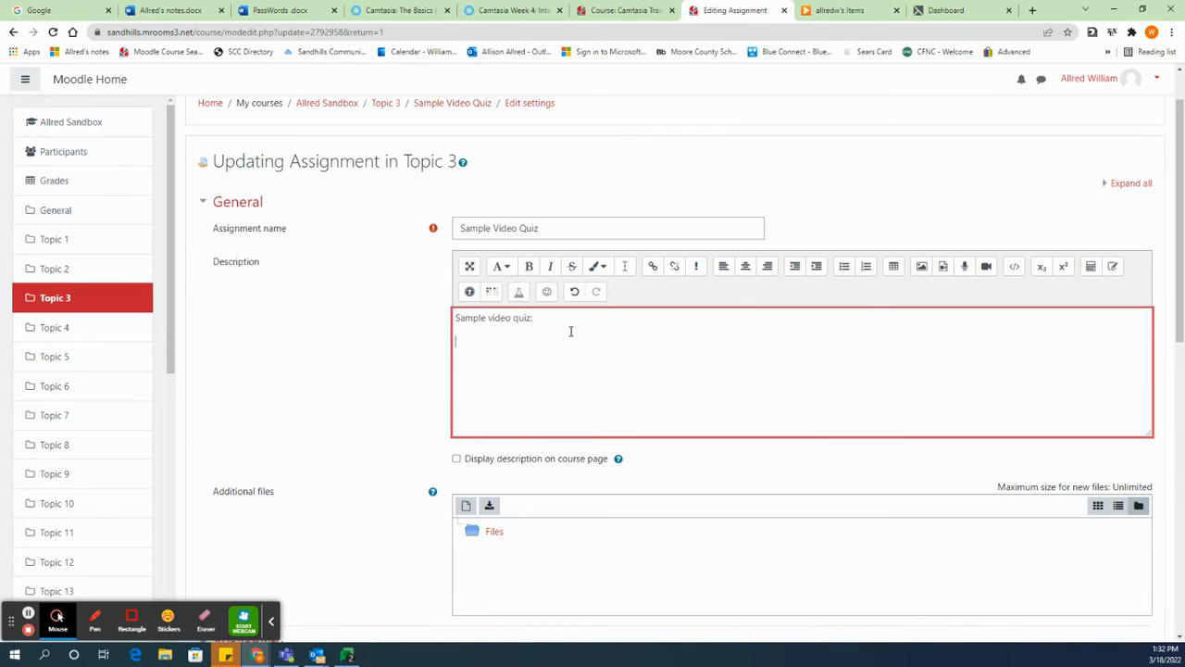
click(505, 345)
click(1016, 270)
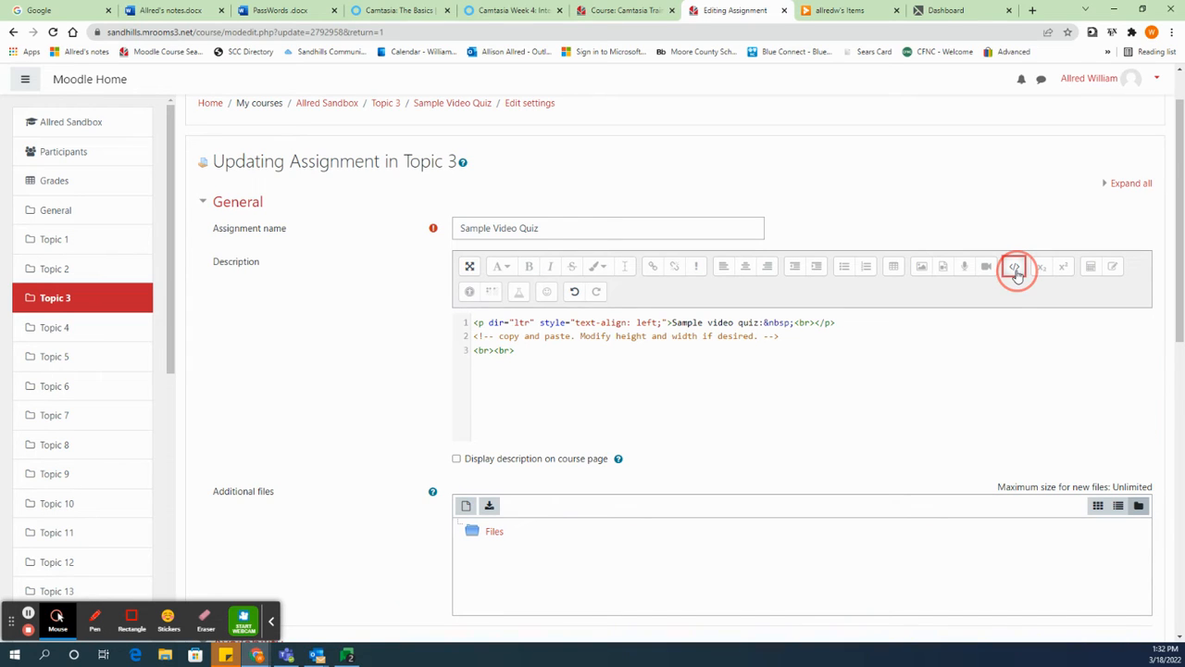
click(1016, 270)
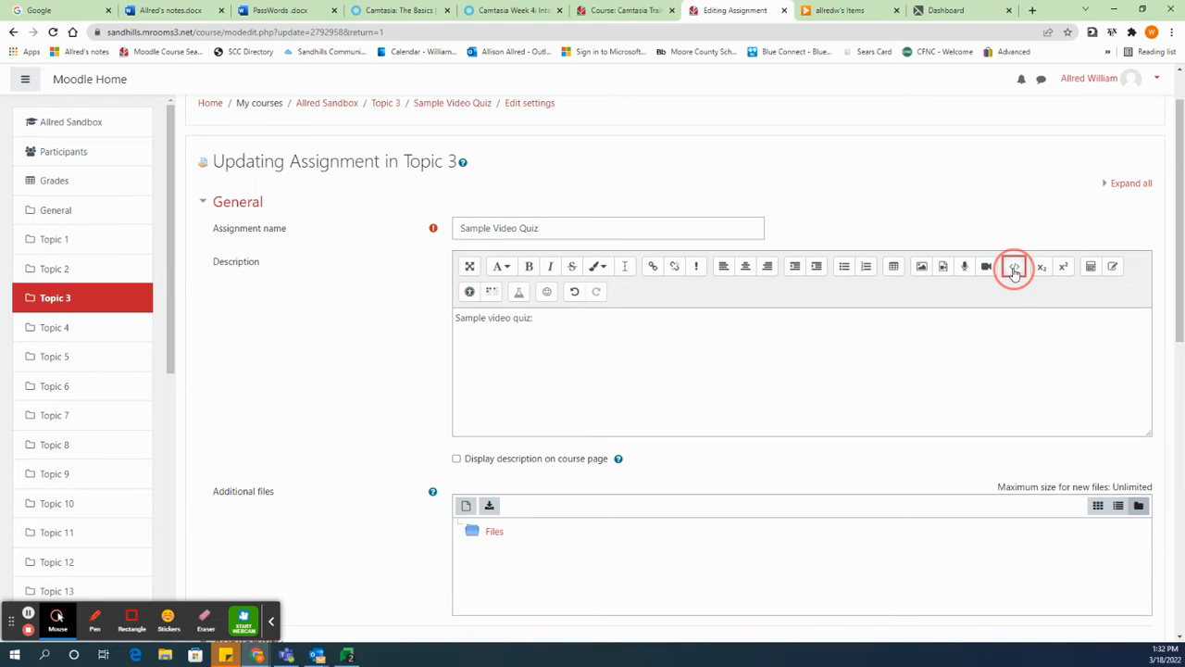
click(1016, 270)
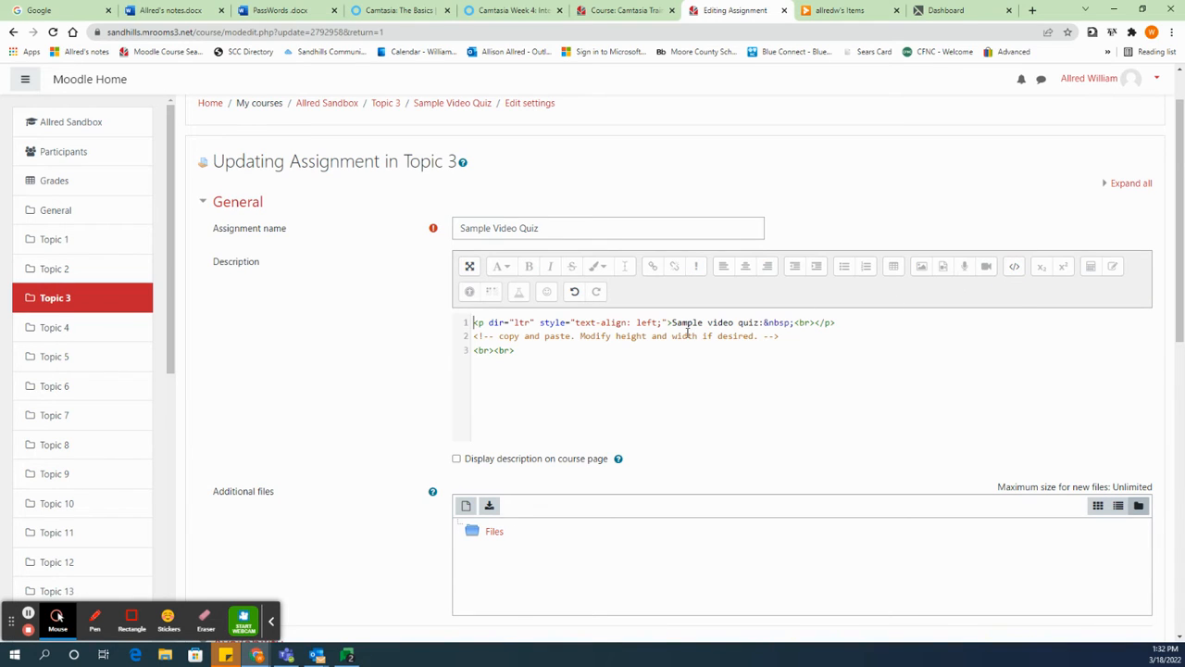
Paste the copied embed code on a new line after <br><br> in the HTML source and return to the visual editor.
click(629, 353)
drag(673, 322, 764, 322)
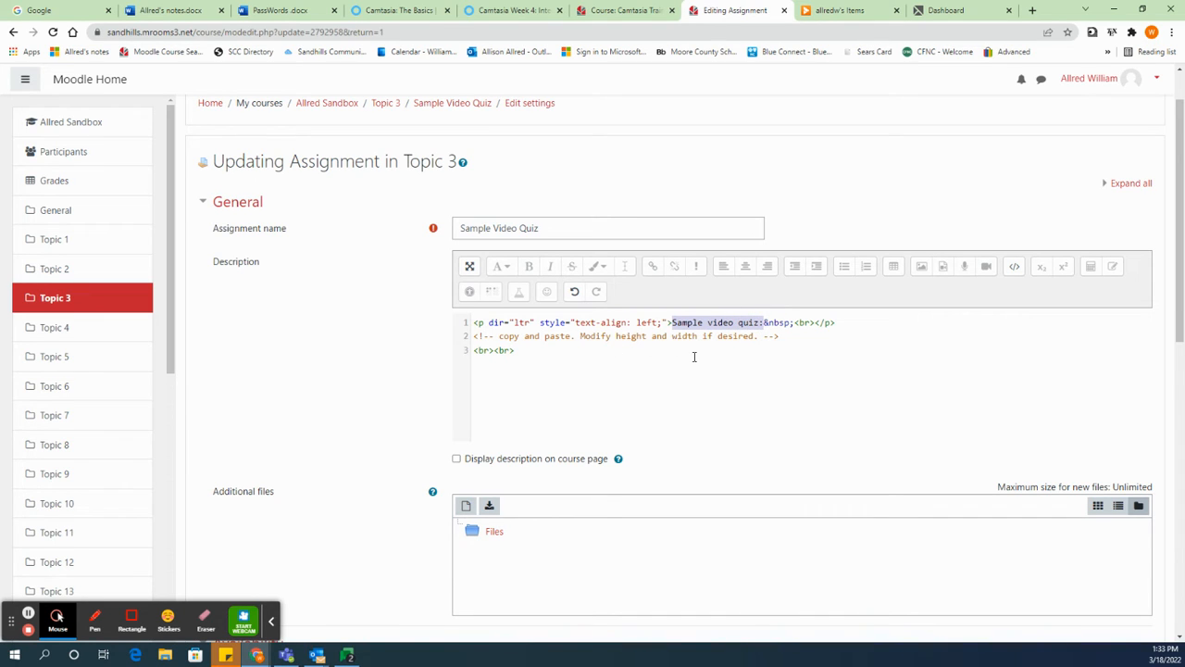
mouse_move(814, 323)
mouse_down()
mouse_move(798, 322)
mouse_move(828, 323)
mouse_move(817, 324)
mouse_up()
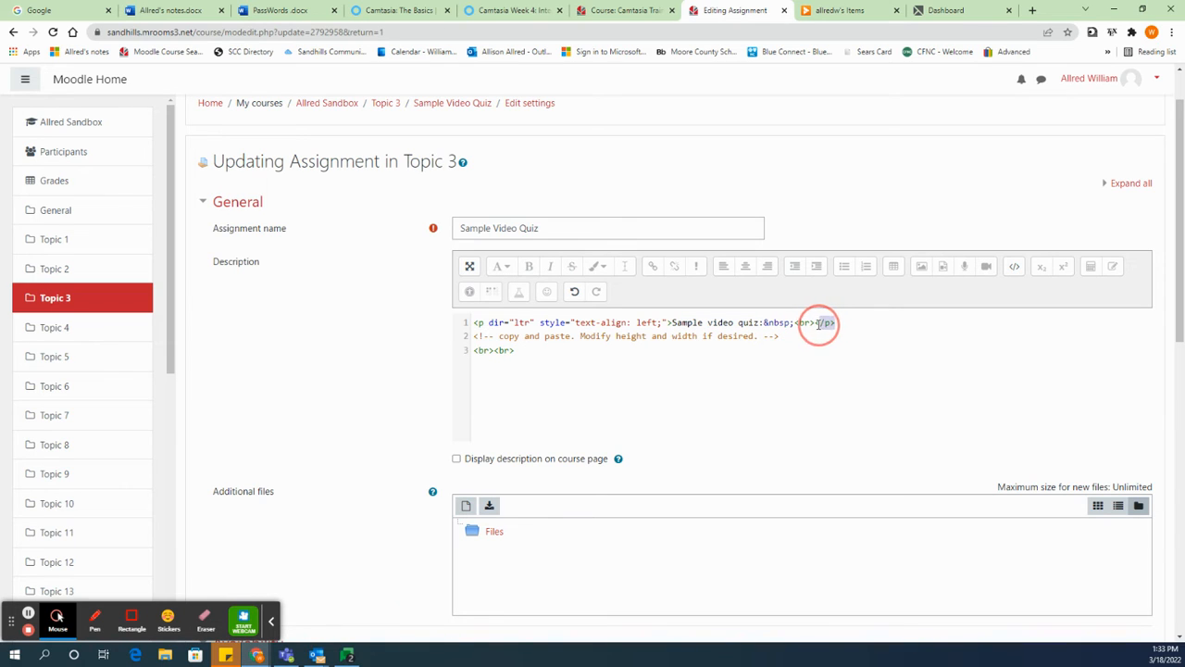
click(519, 350)
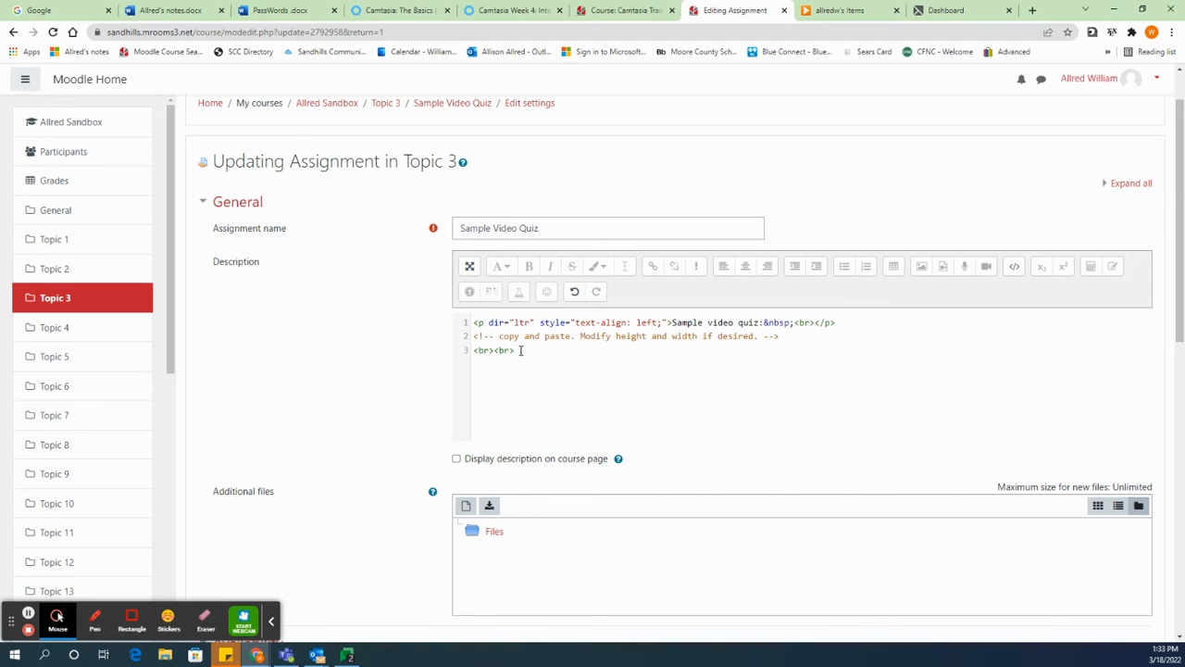
drag(519, 350, 475, 352)
click(519, 352)
key(Return)
right_click(487, 364)
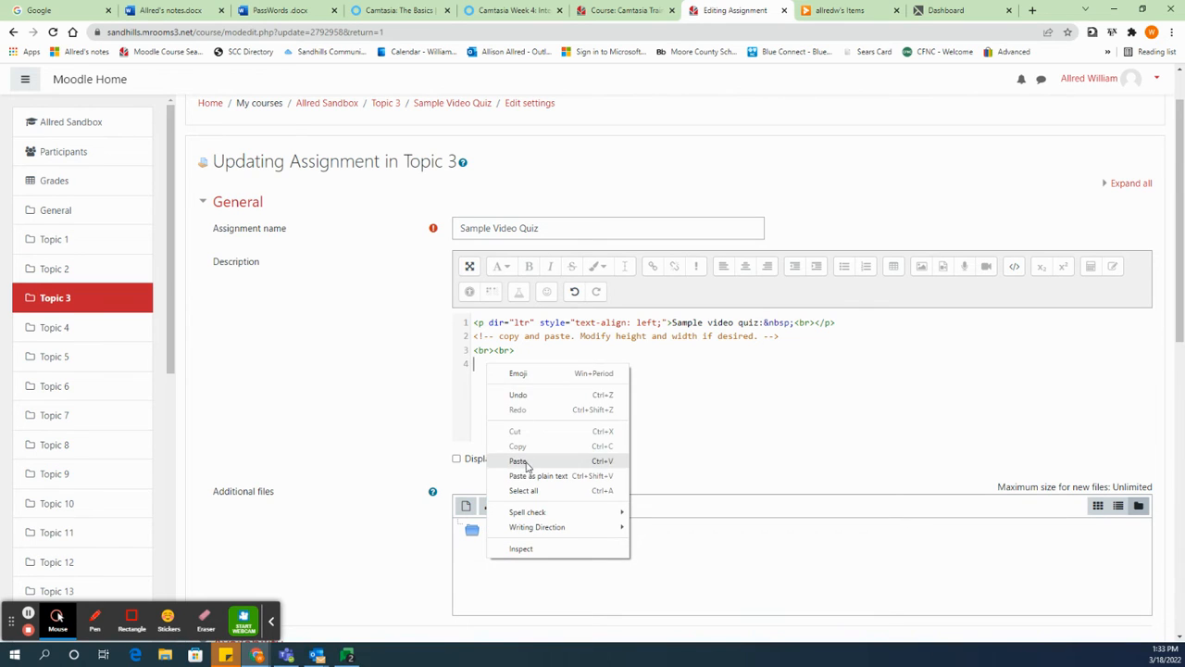
click(529, 463)
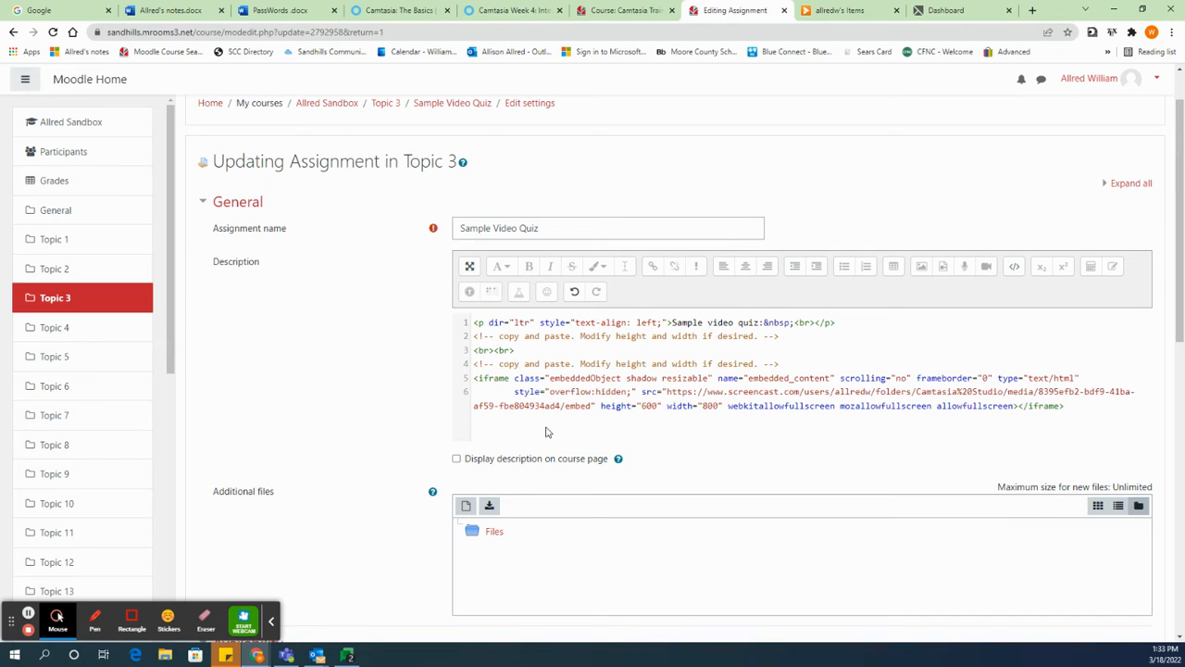
click(1016, 269)
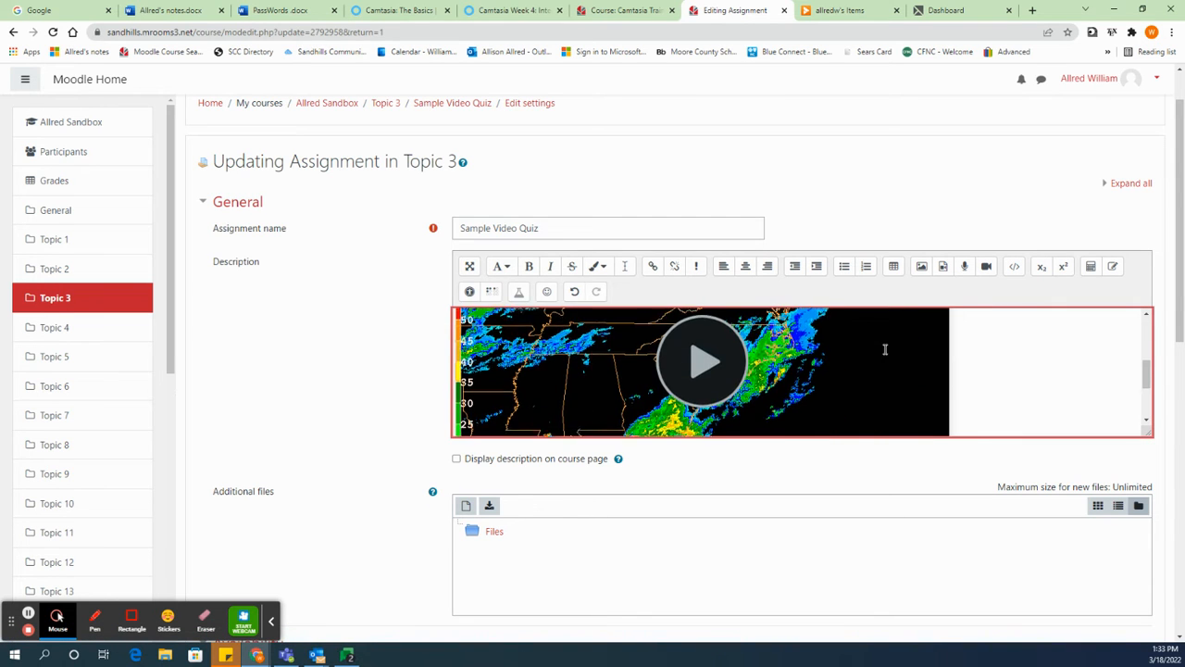
Examine the embedded video in the description and the assignment's availability and submission type settings.
scroll(885, 348, down, 4)
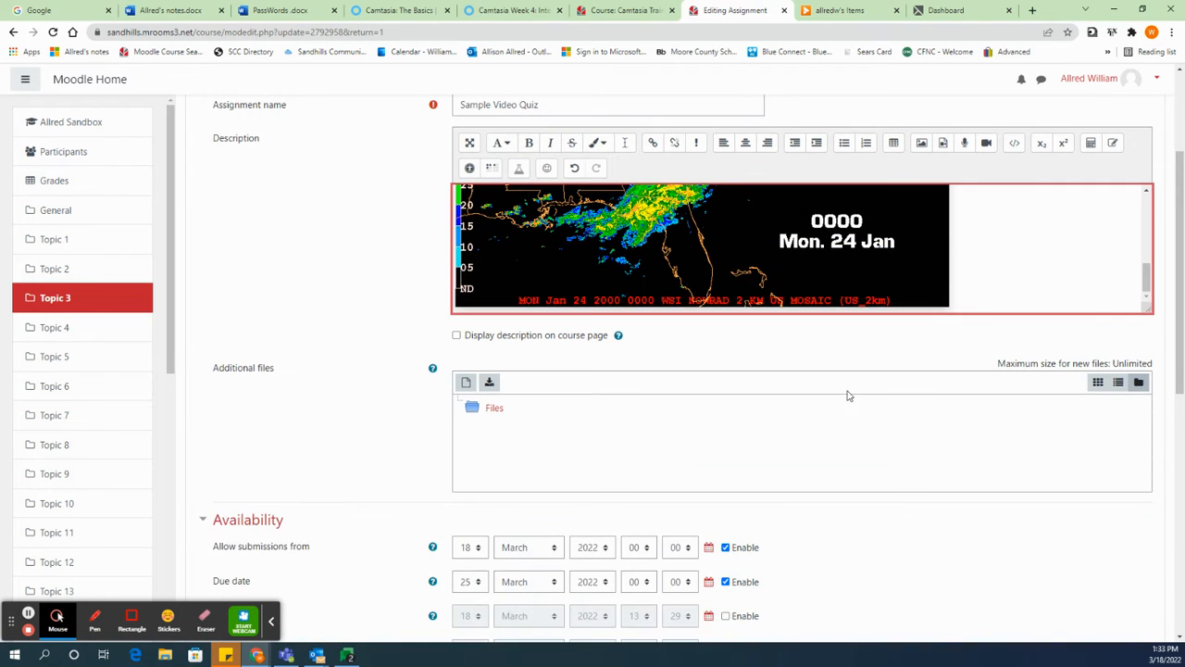
scroll(843, 396, down, 2)
scroll(843, 396, down, 2)
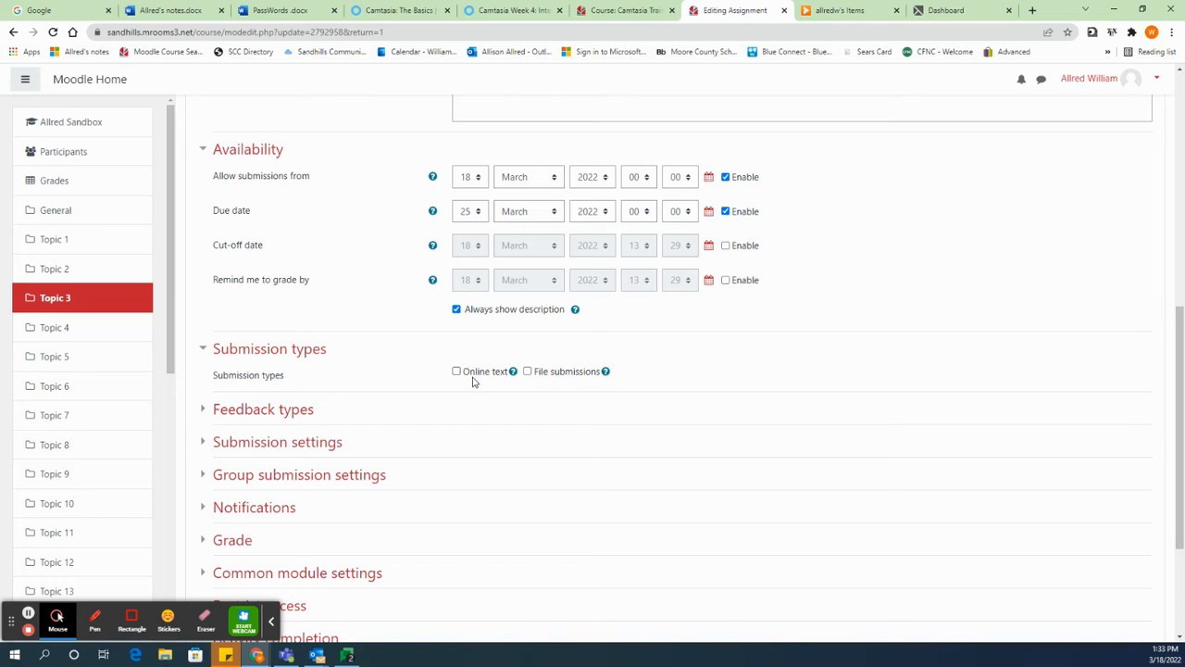
scroll(468, 382, up, 3)
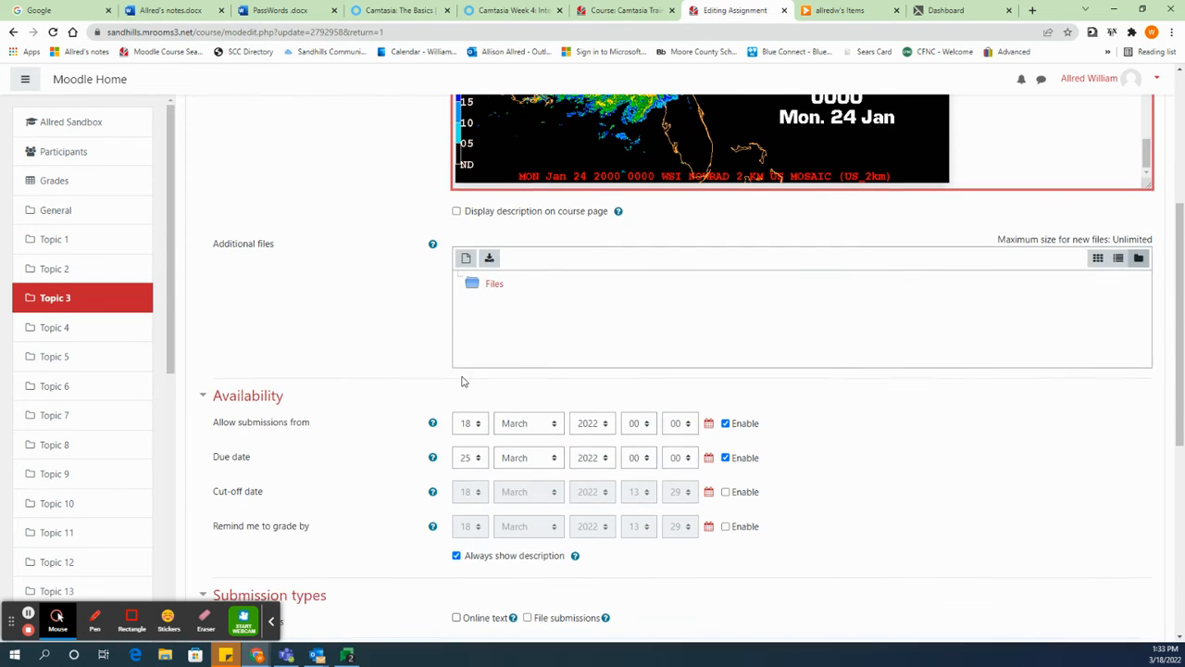
scroll(464, 382, up, 3)
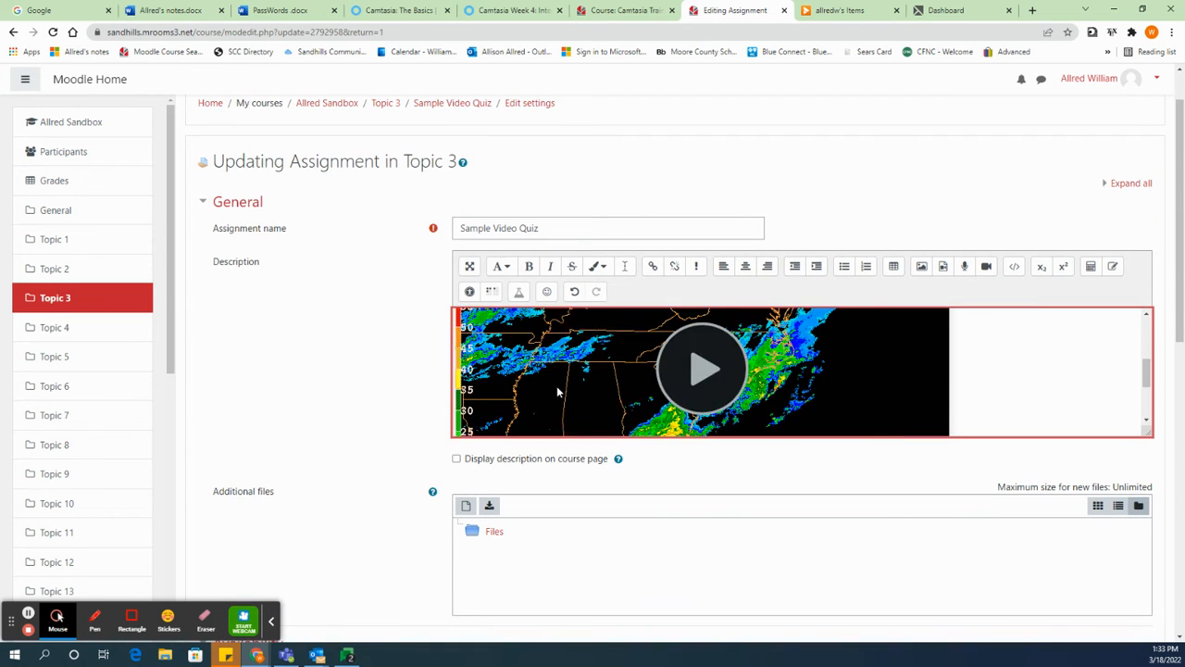
scroll(557, 385, up, 2)
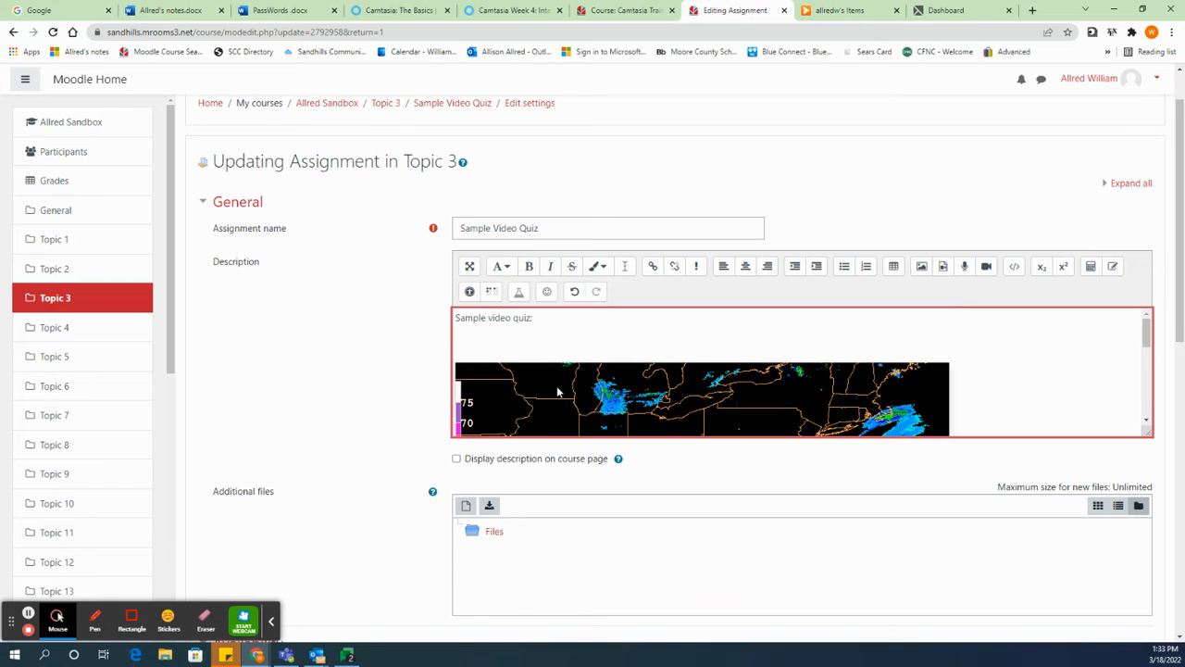
click(504, 337)
scroll(503, 337, down, 3)
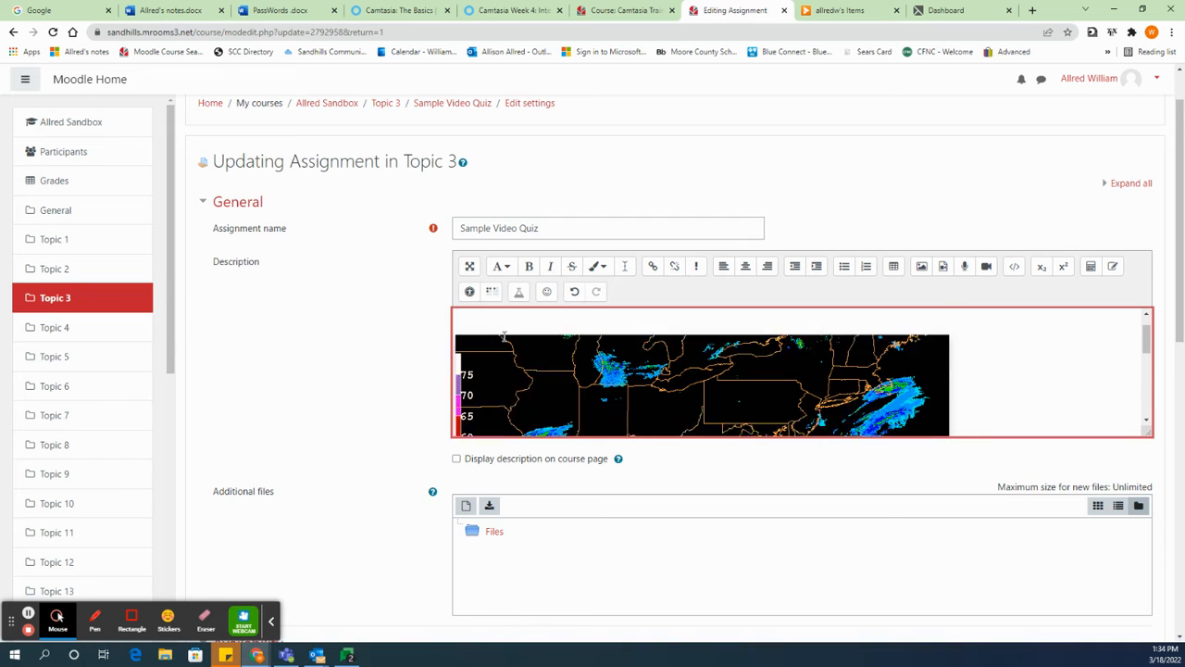
Save the Sample Video Quiz assignment and display it.
scroll(399, 413, down, 5)
scroll(399, 413, down, 2)
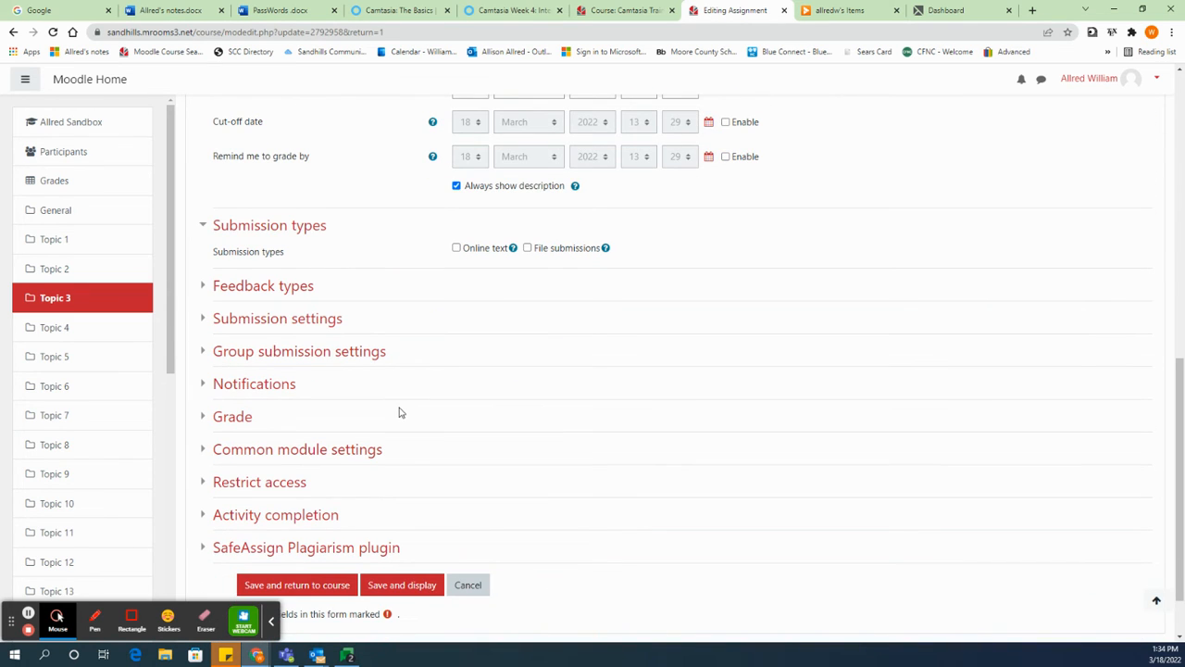
scroll(399, 413, down, 1)
scroll(400, 413, up, 2)
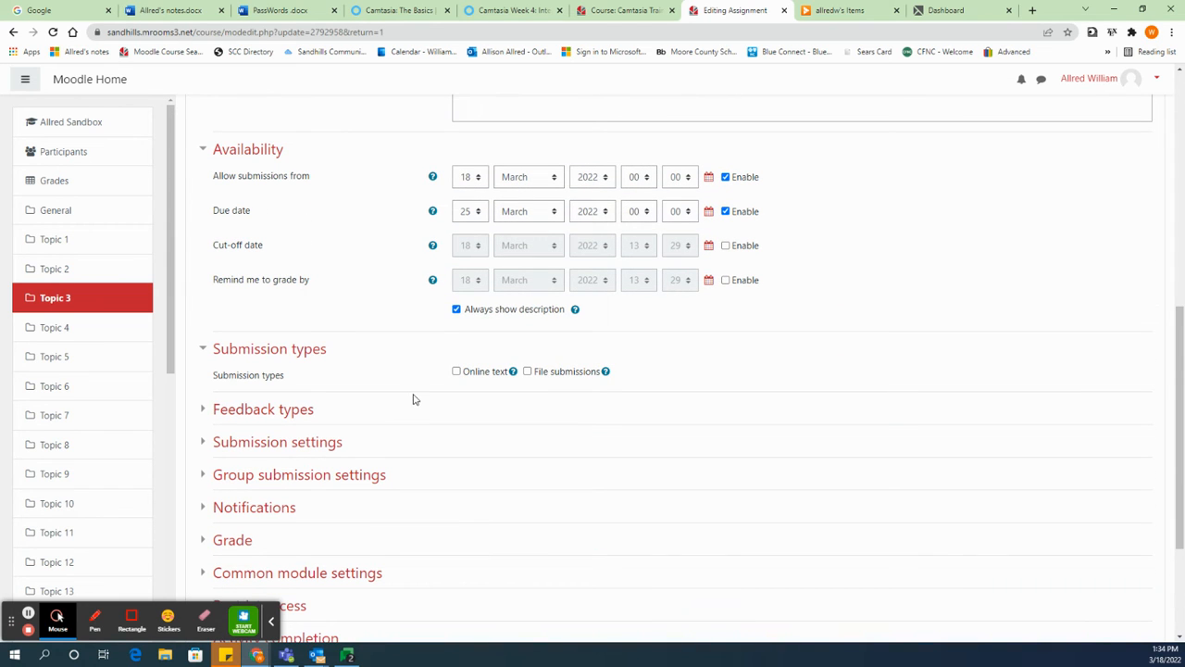
scroll(414, 399, down, 2)
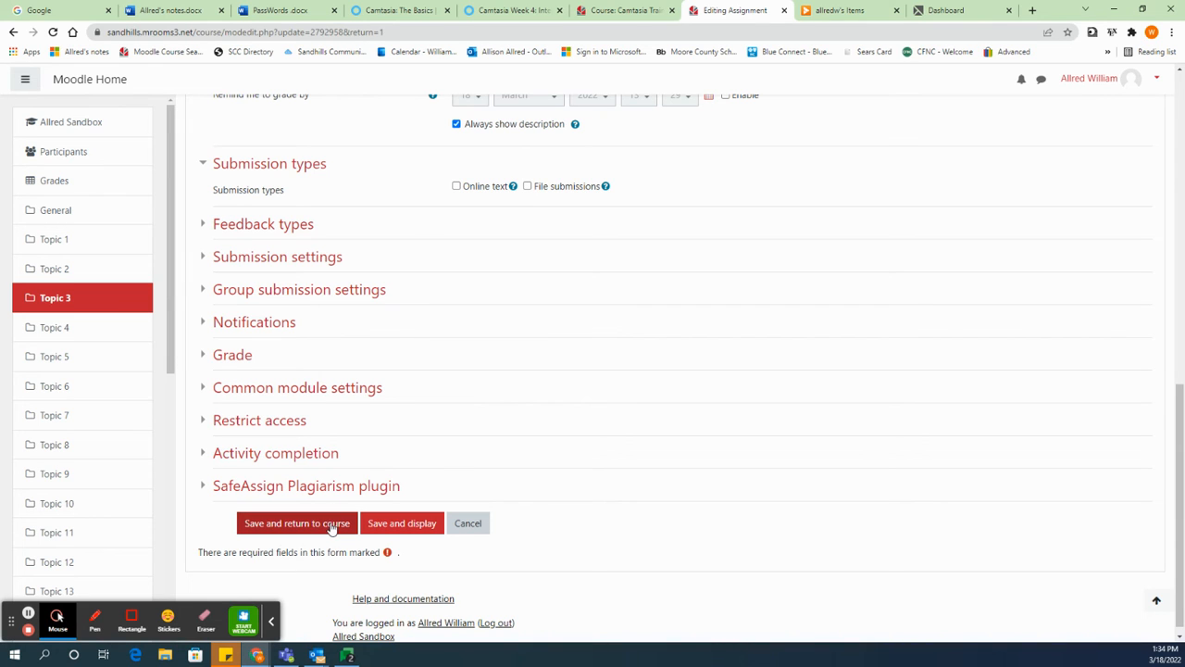
click(391, 524)
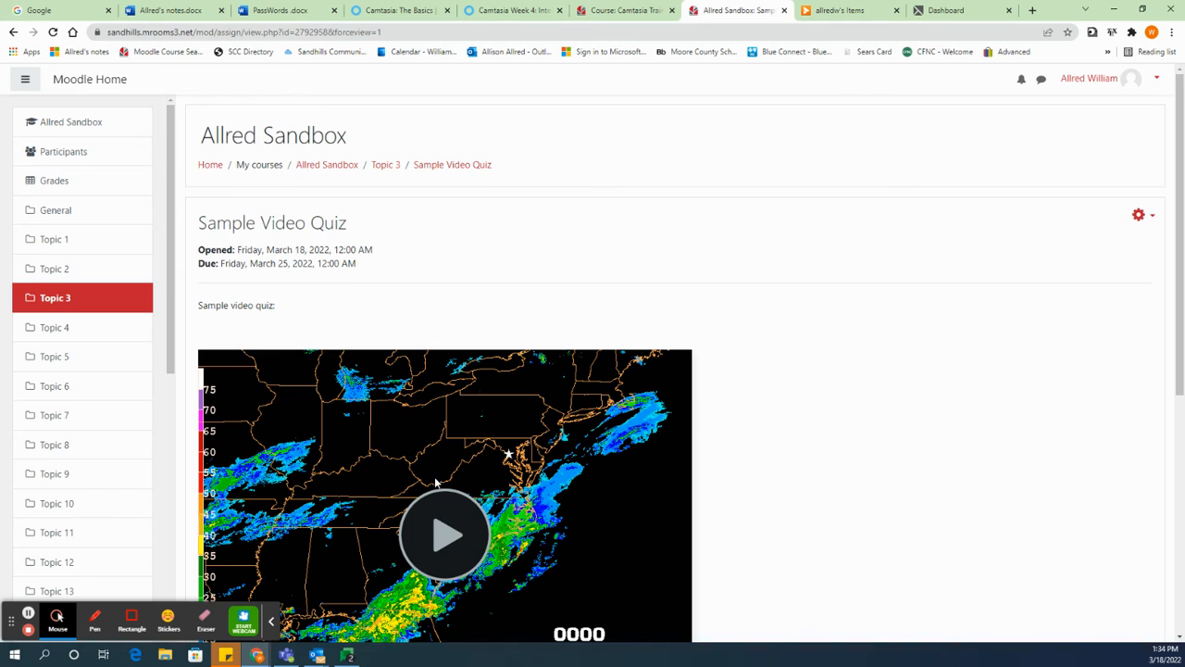
Start playing the embedded weather video on the assignment page.
scroll(435, 481, down, 2)
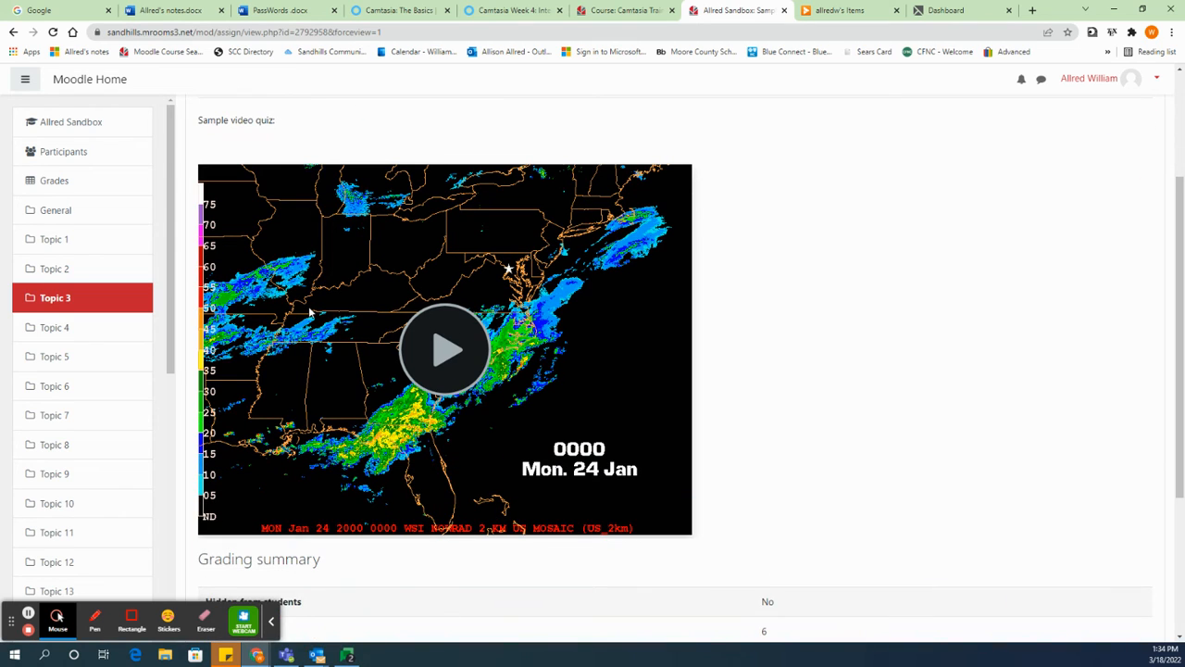
click(432, 348)
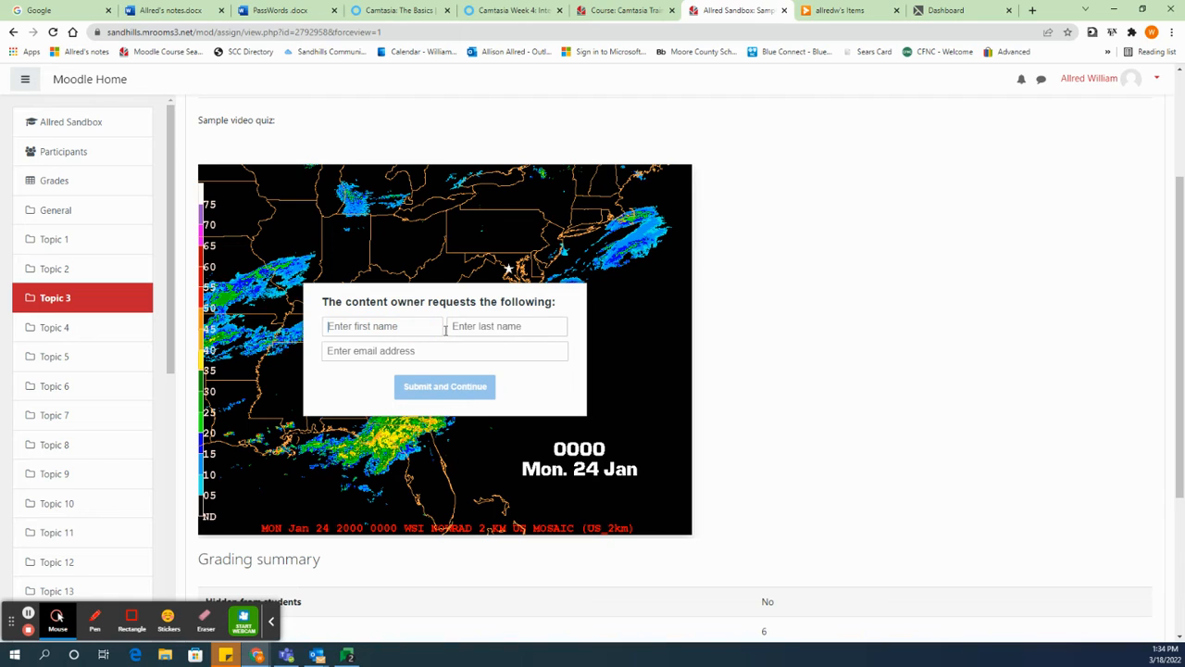
click(432, 348)
Open results.techsmith.com in a new browser tab.
click(1031, 11)
click(963, 30)
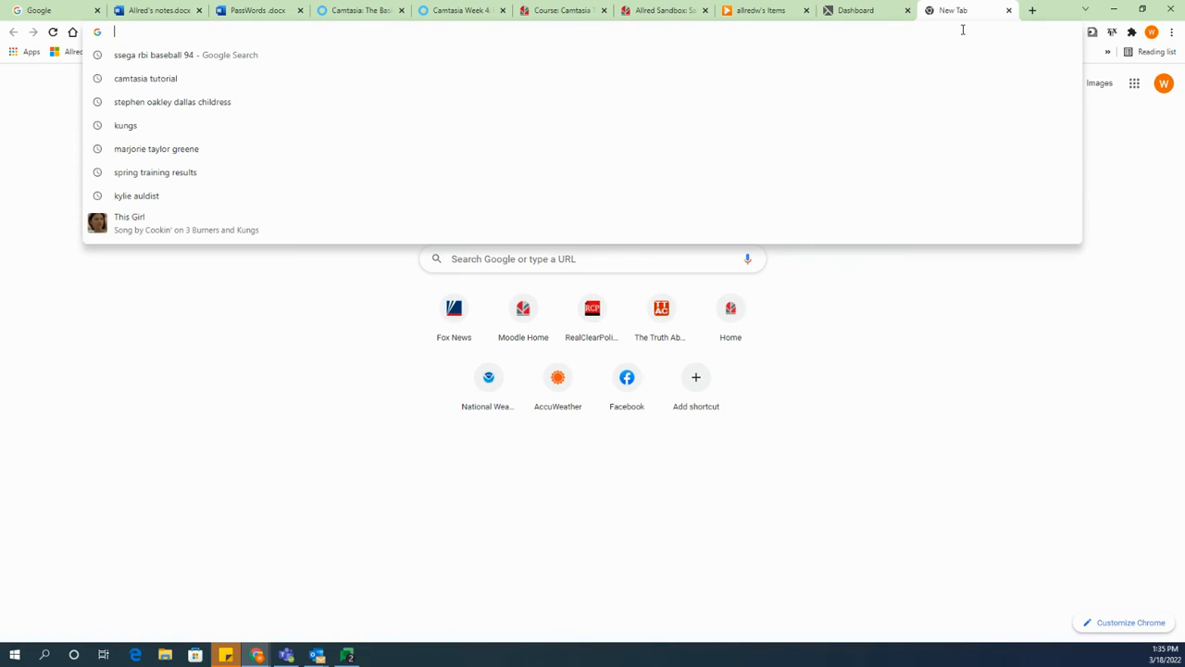
text(results.techsmith.com)
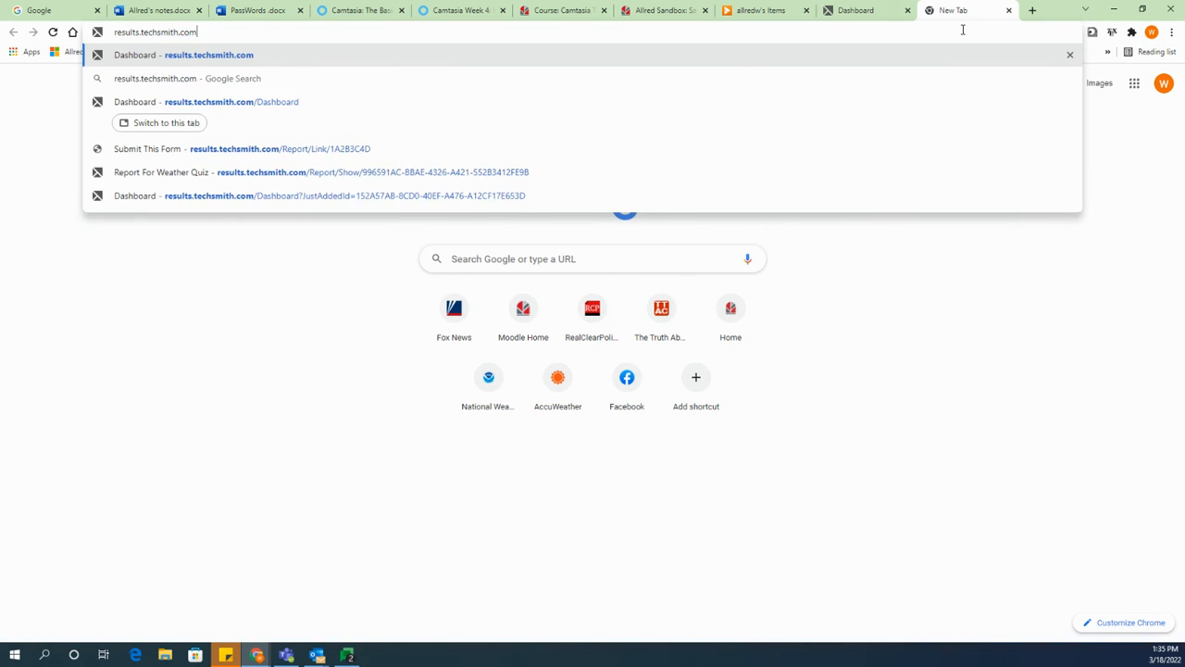
key(Return)
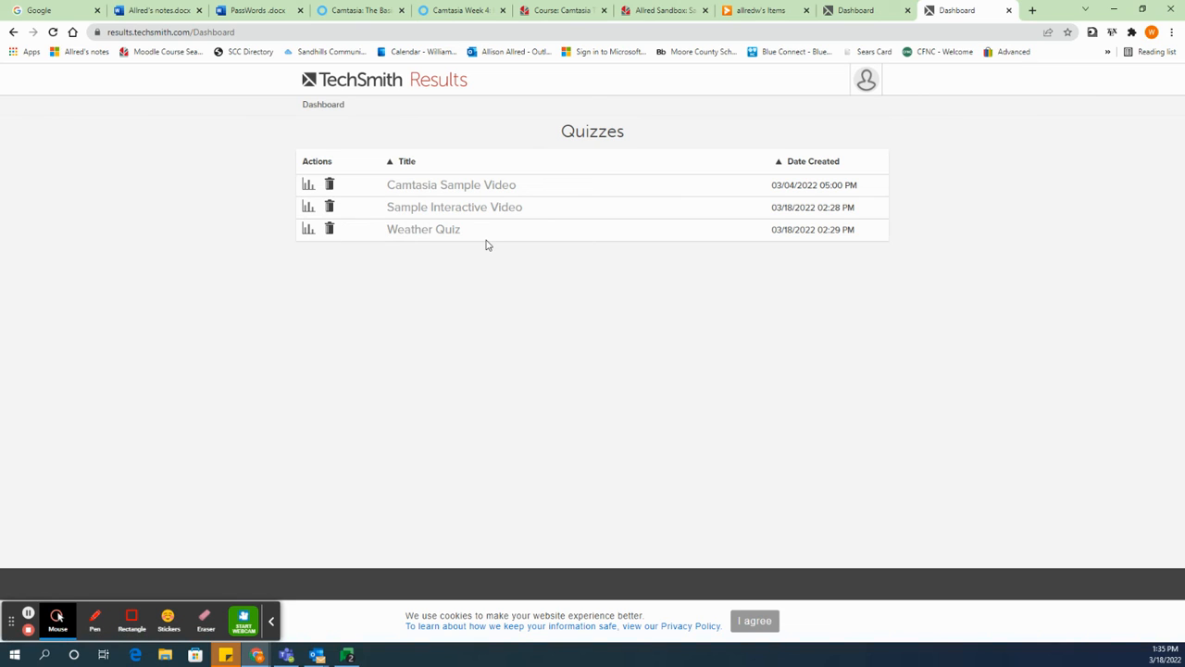
Open the Weather Quiz report and view its summary and viewer results.
click(307, 231)
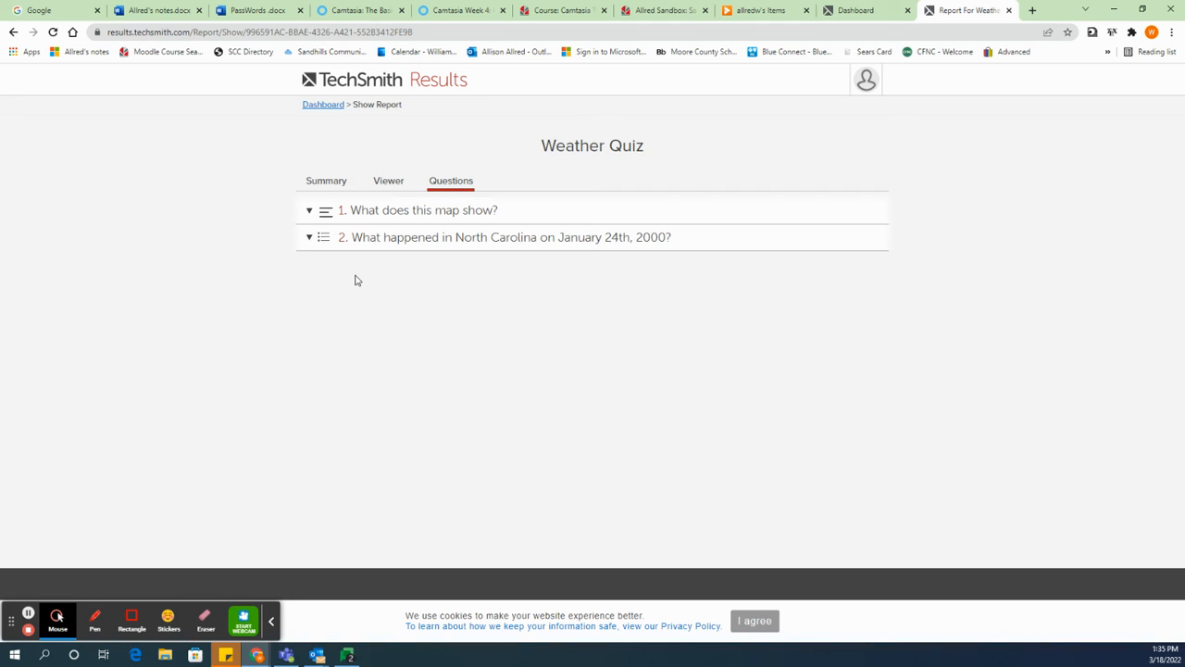
click(324, 185)
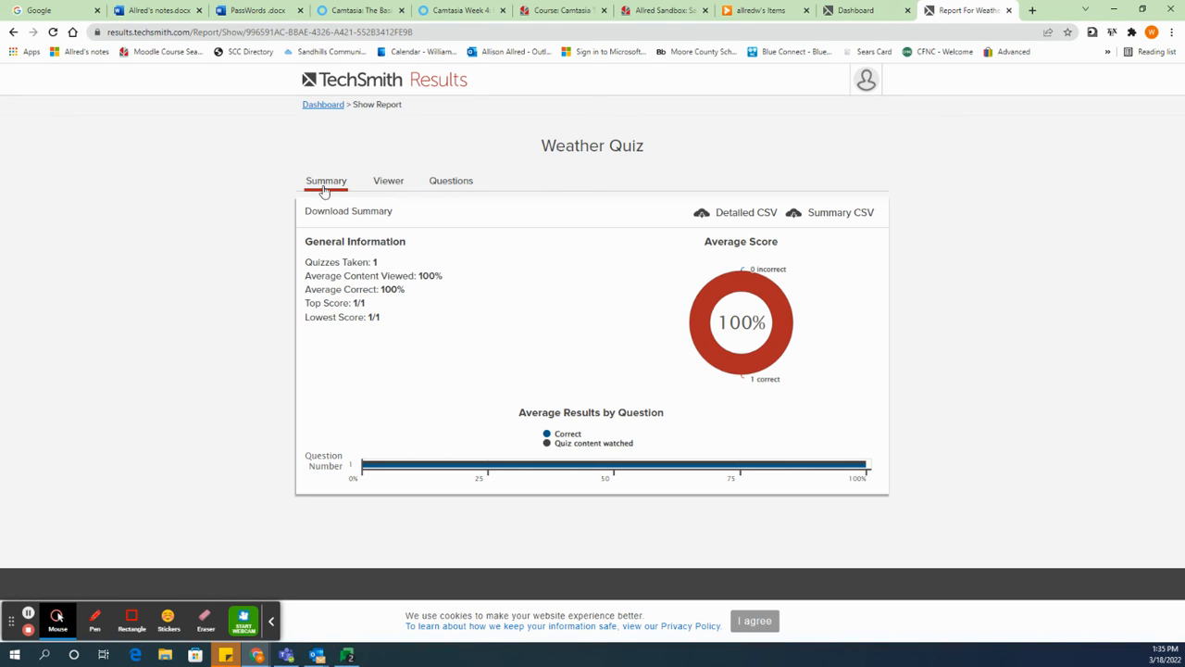
click(391, 181)
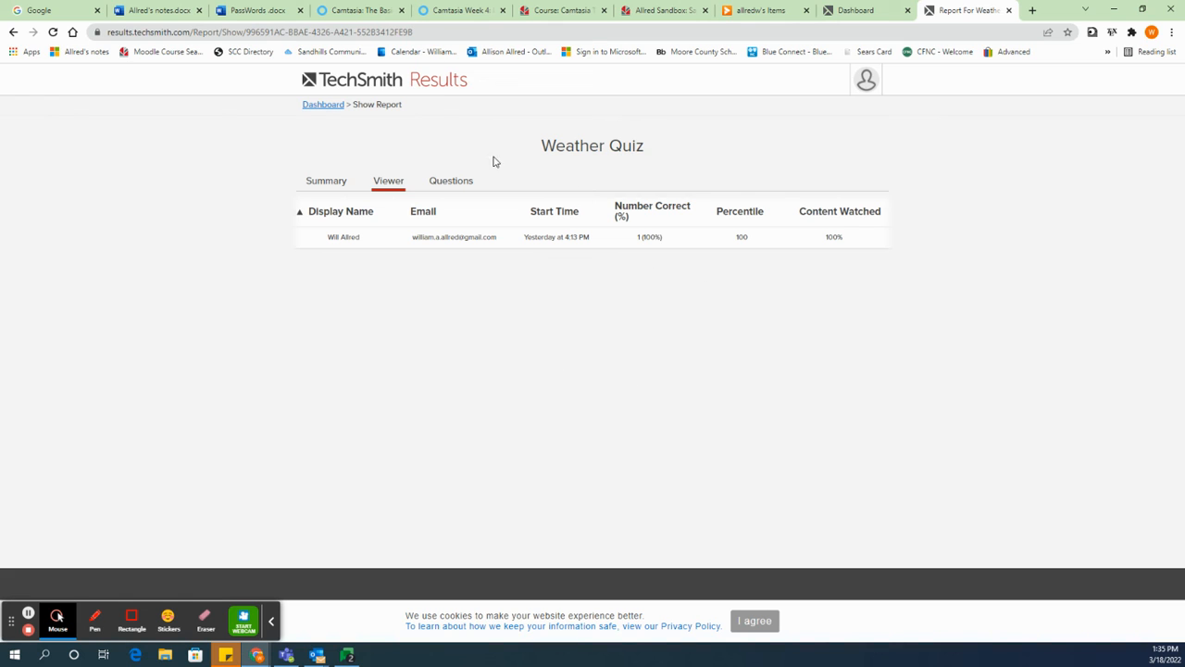
View the submitted answers to both quiz questions in the report, then return to the Moodle assignment page.
click(465, 184)
click(309, 212)
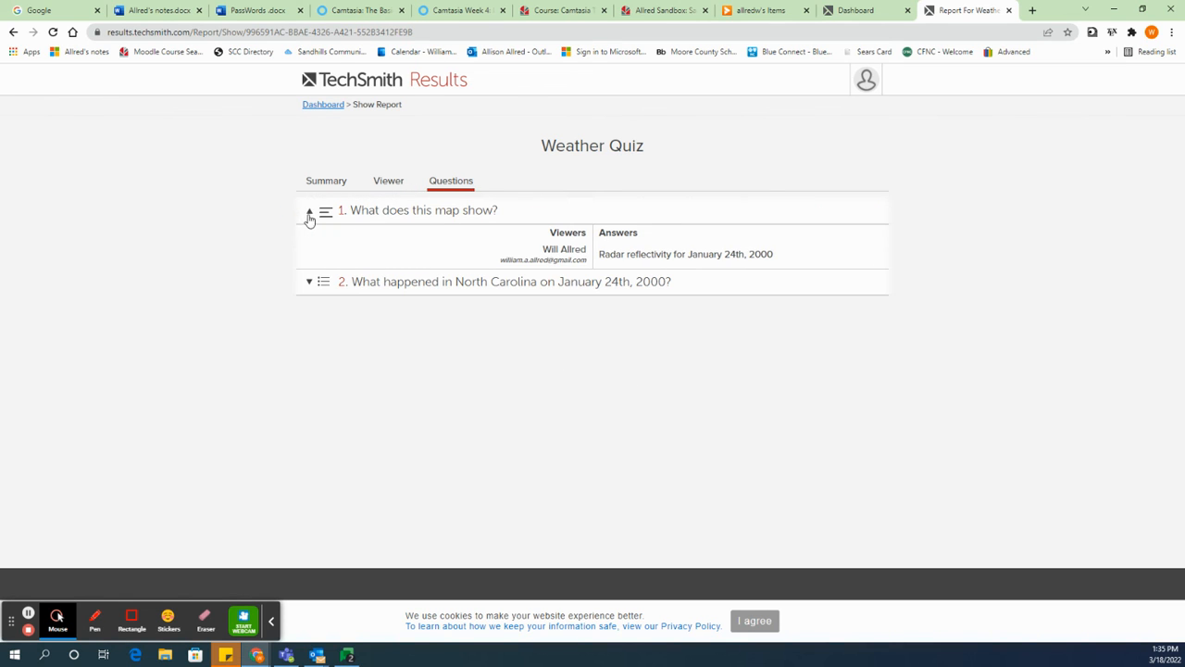
click(310, 282)
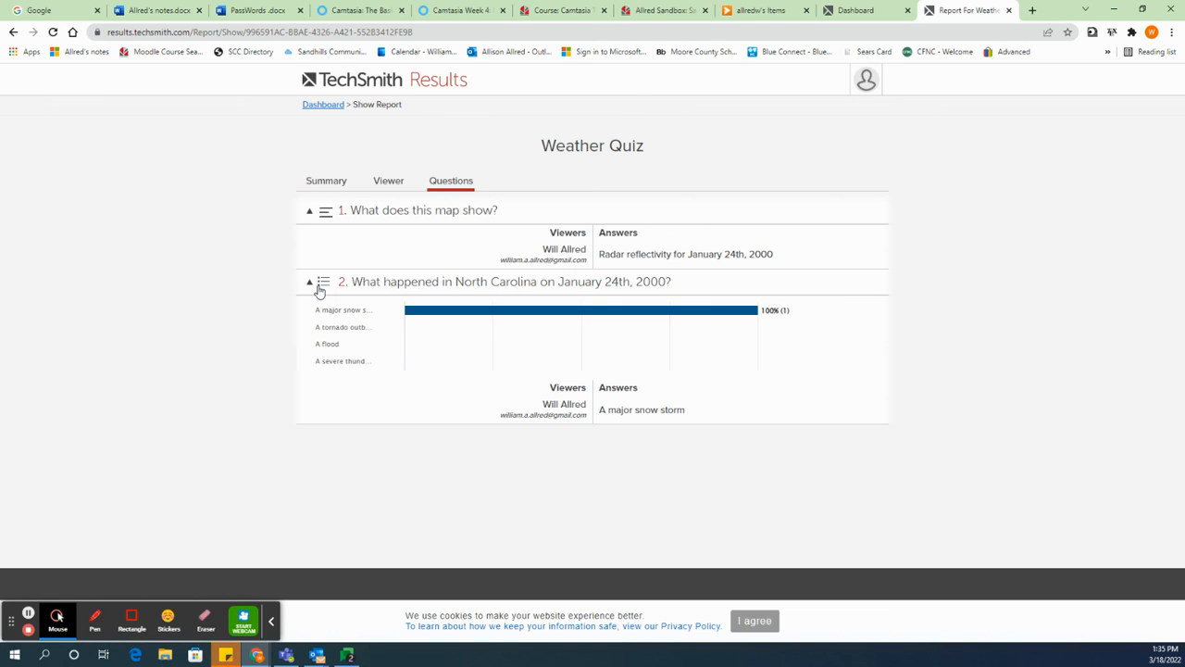
click(668, 17)
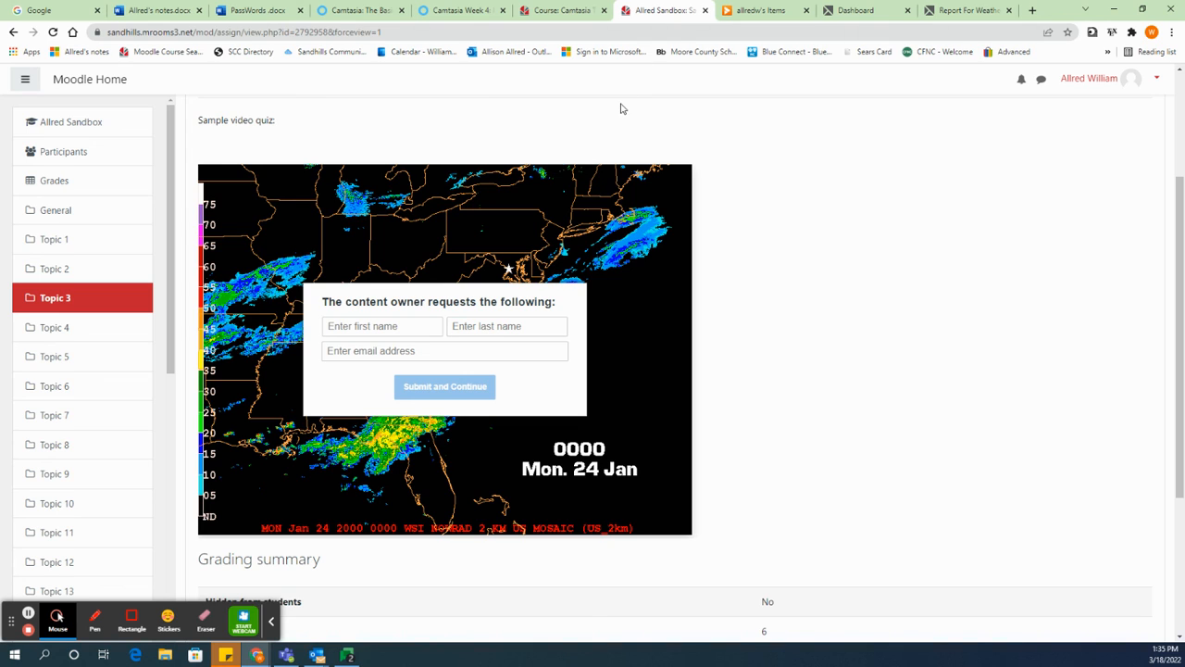